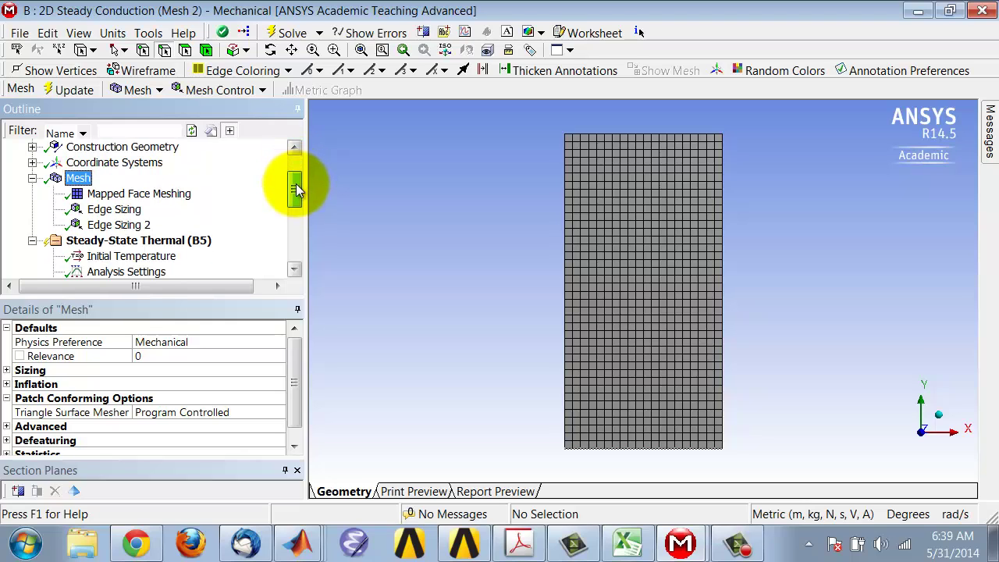
- Change the first Edge Sizing's Bias Type from No Bias to the first biased pattern
{"action": "left_click", "coordinate": [121, 213]}
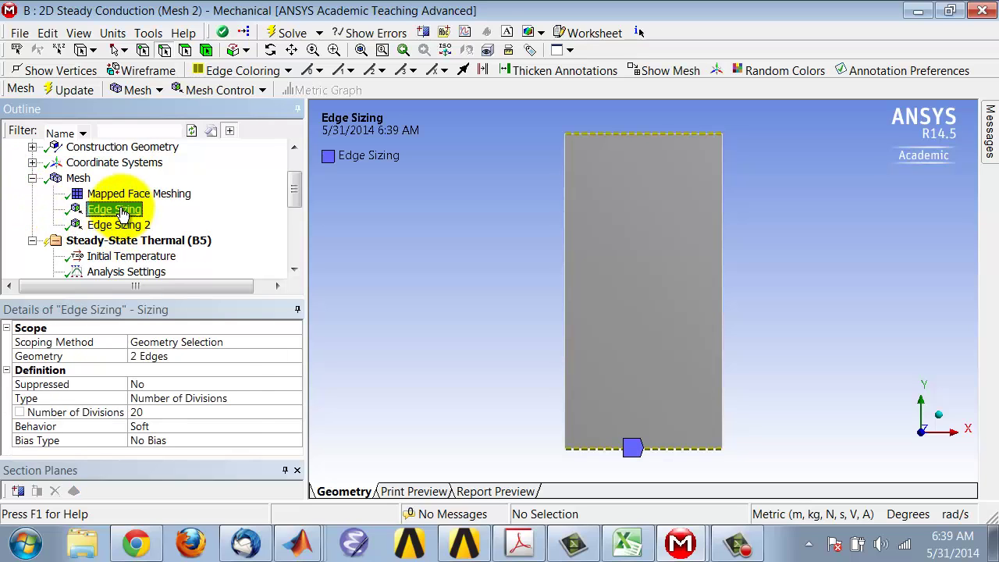
{"action": "left_click", "coordinate": [156, 441]}
{"action": "left_click", "coordinate": [294, 441]}
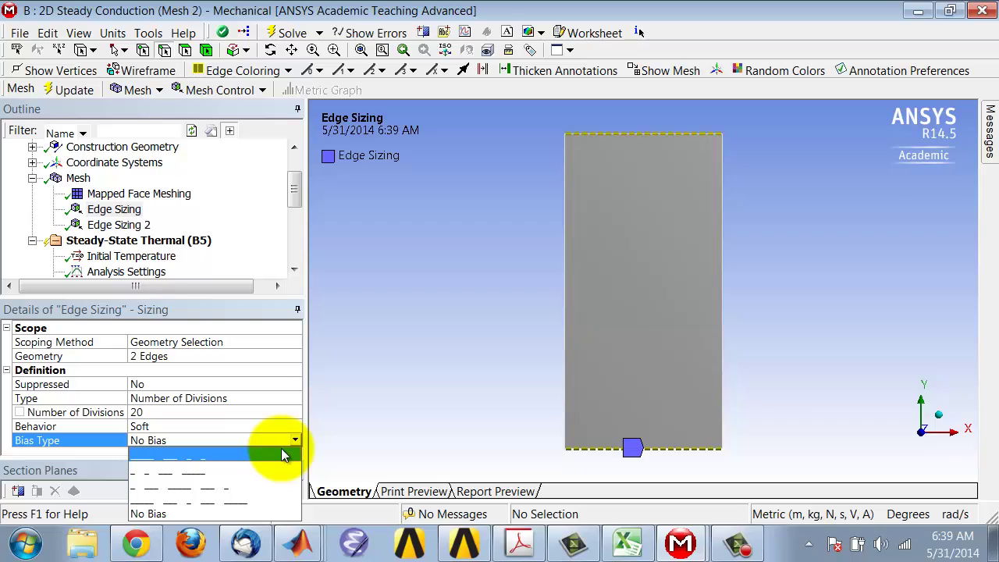
{"action": "left_click", "coordinate": [283, 455]}
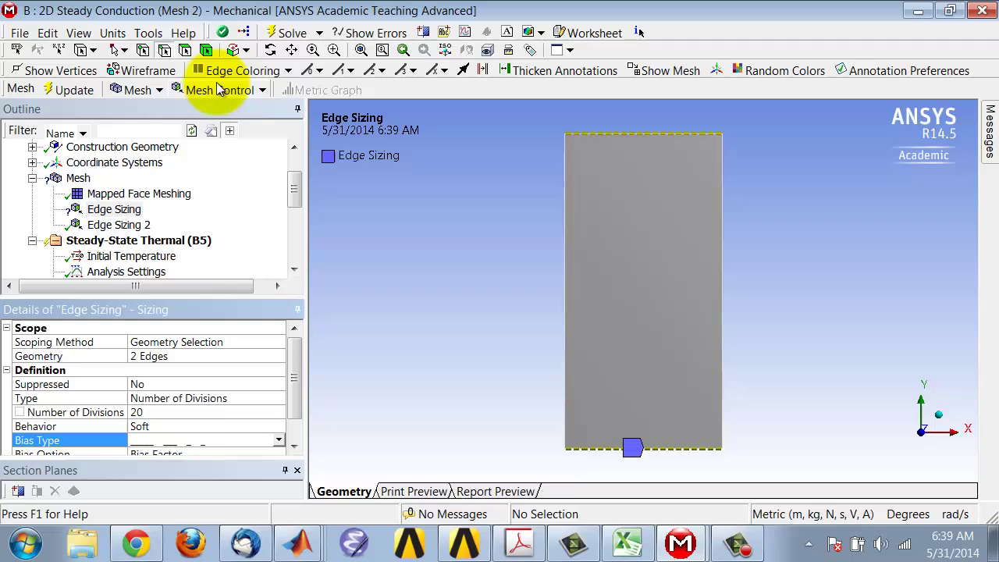
- Display edge direction arrows on the rectangle, inspect them, and refit the view on Edge Sizing
{"action": "left_click", "coordinate": [465, 68]}
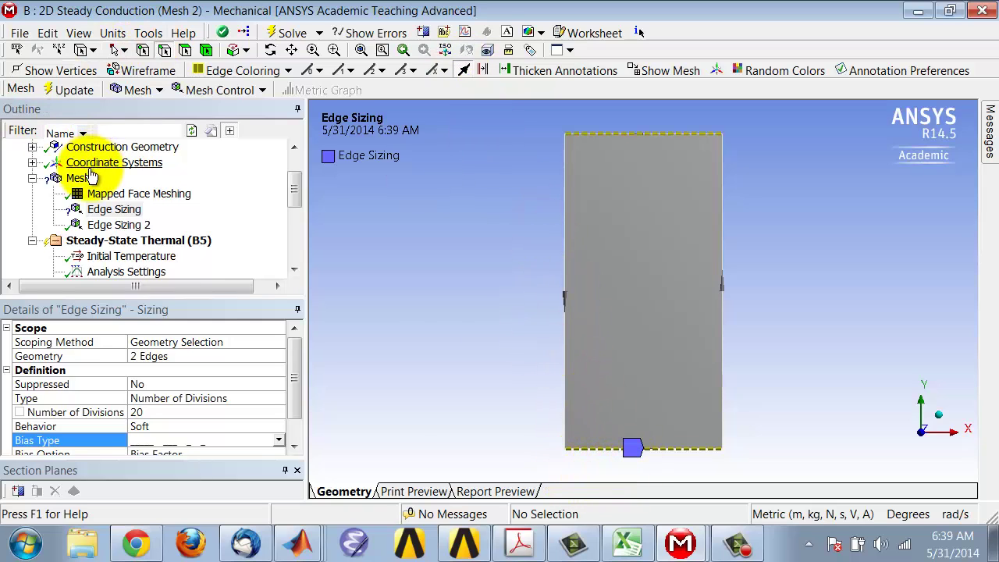
{"action": "left_click_drag", "start_coordinate": [295, 201], "coordinate": [294, 186]}
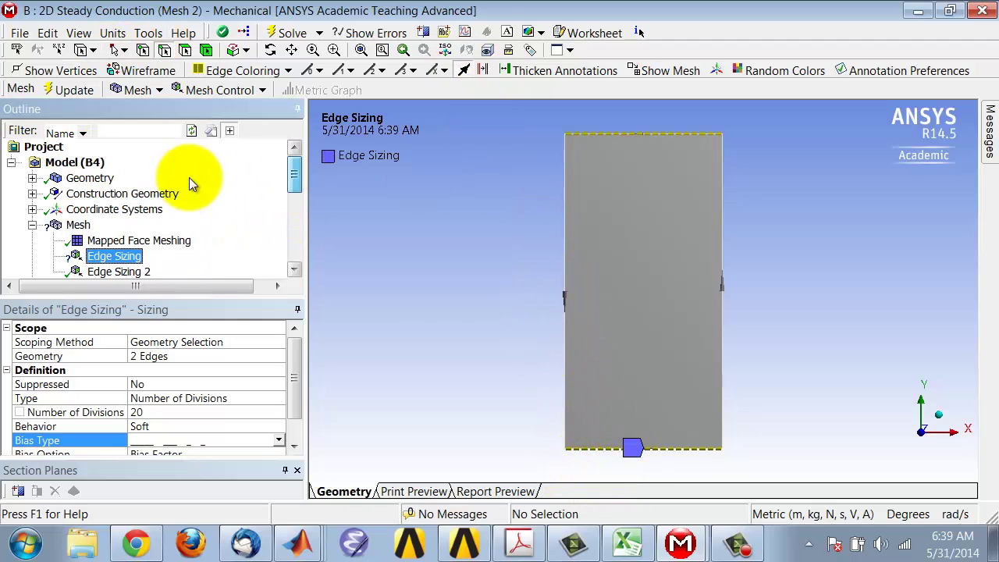
{"action": "left_click", "coordinate": [90, 178]}
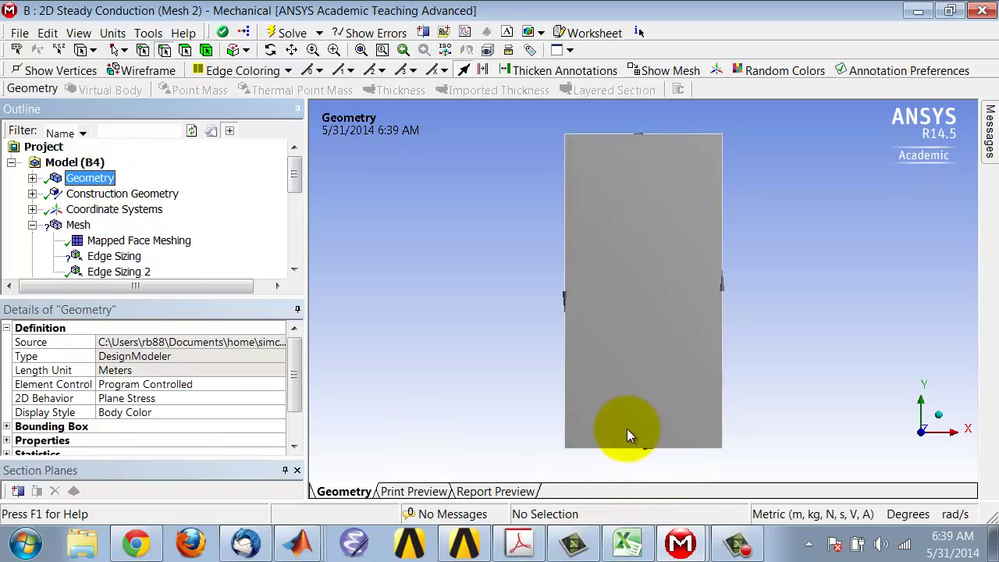
{"action": "middle_click_drag", "start_coordinate": [627, 429], "coordinate": [606, 279]}
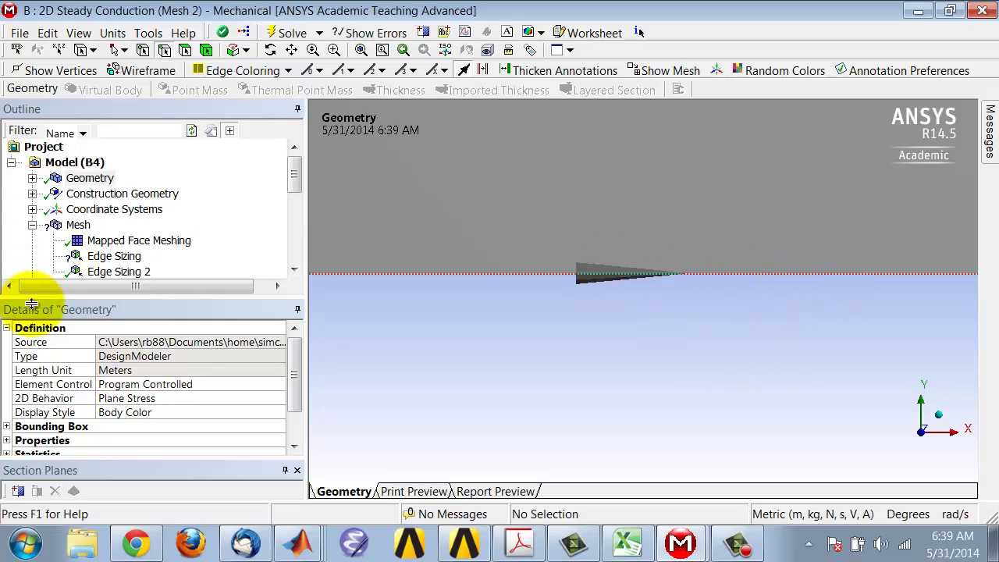
{"action": "left_click_drag", "start_coordinate": [293, 180], "coordinate": [296, 196]}
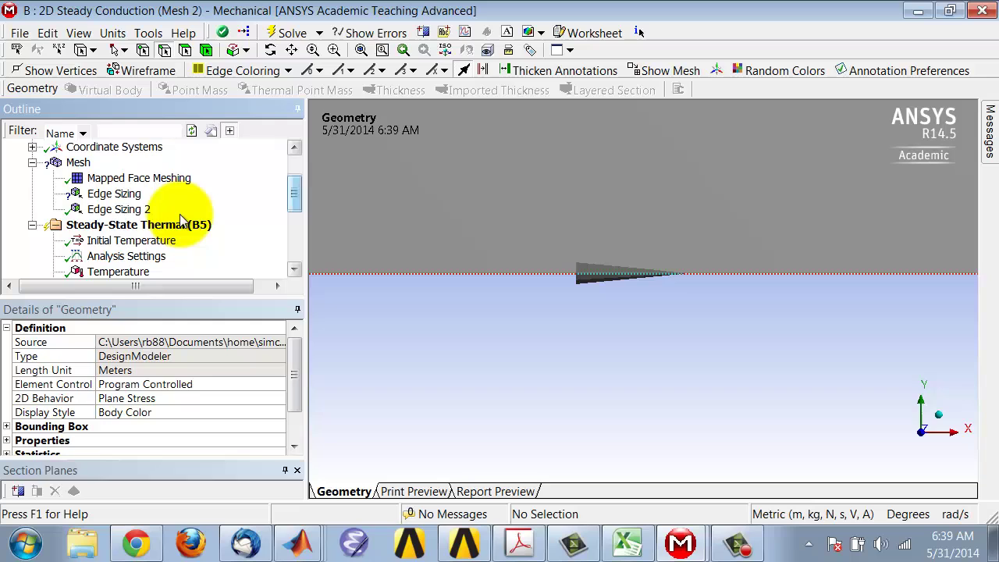
{"action": "left_click", "coordinate": [117, 193]}
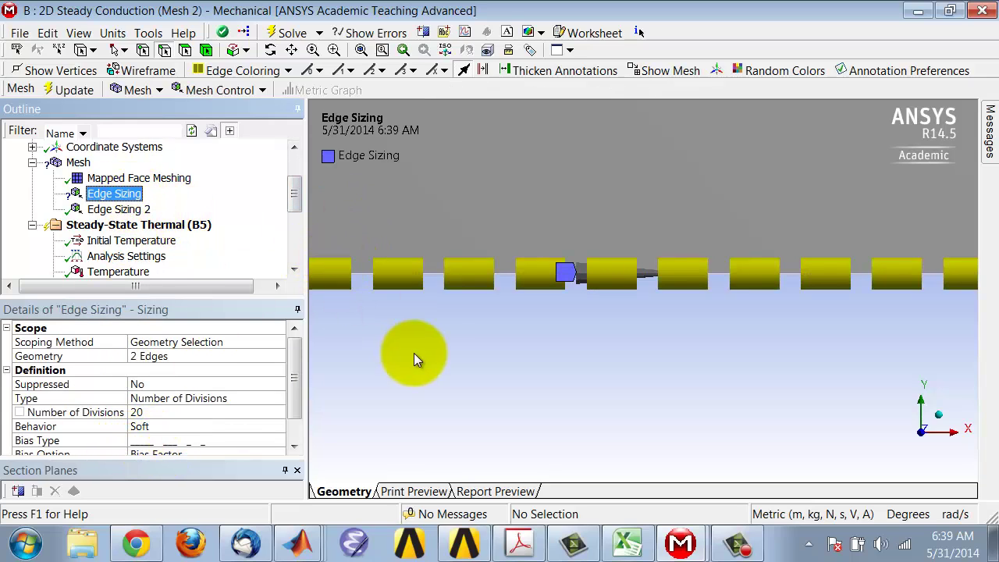
{"action": "left_click", "coordinate": [405, 50]}
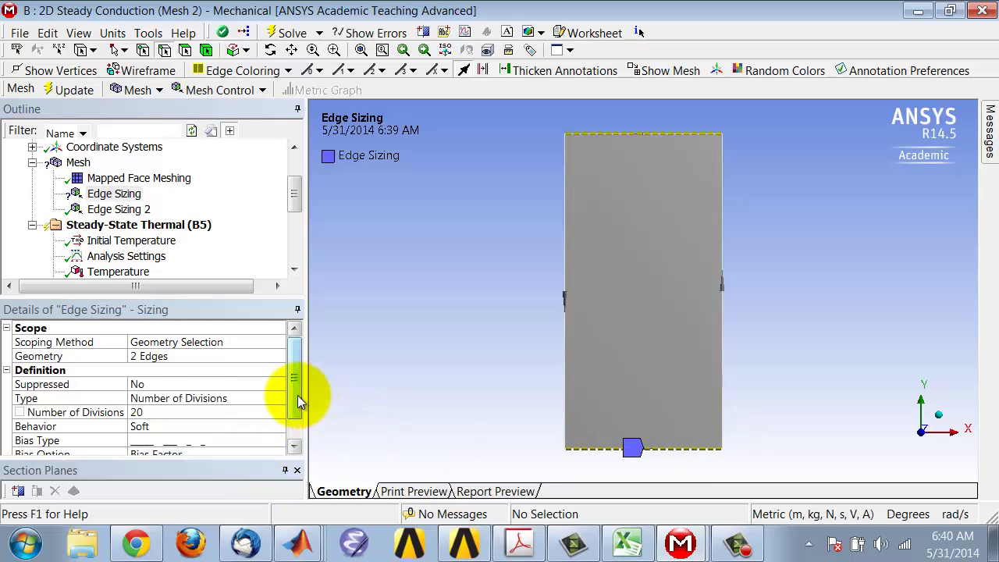
- Enter a Bias Factor of 10 for the top-and-bottom Edge Sizing
{"action": "left_click_drag", "start_coordinate": [297, 395], "coordinate": [298, 423]}
{"action": "left_click", "coordinate": [219, 441]}
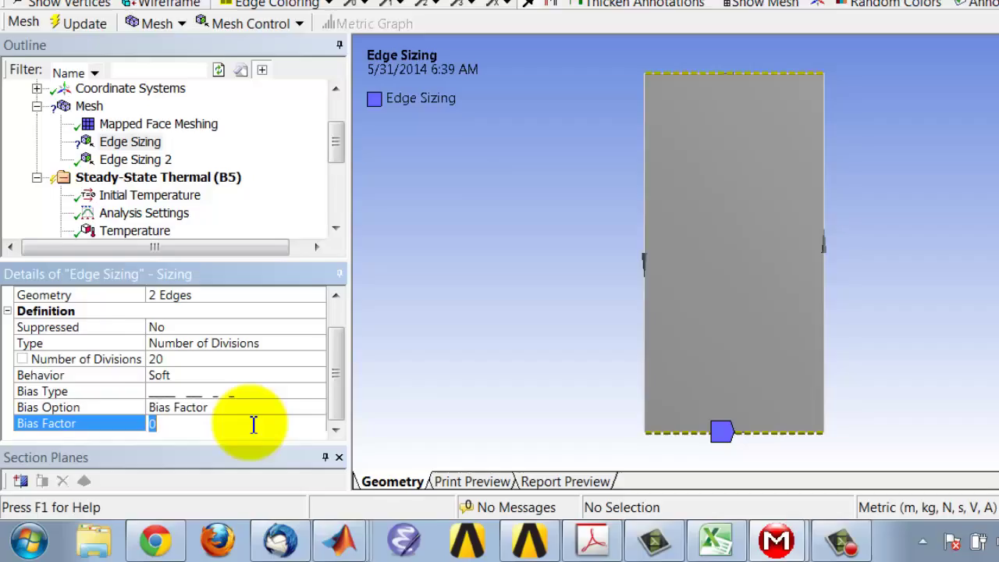
{"action": "type", "text": "10"}
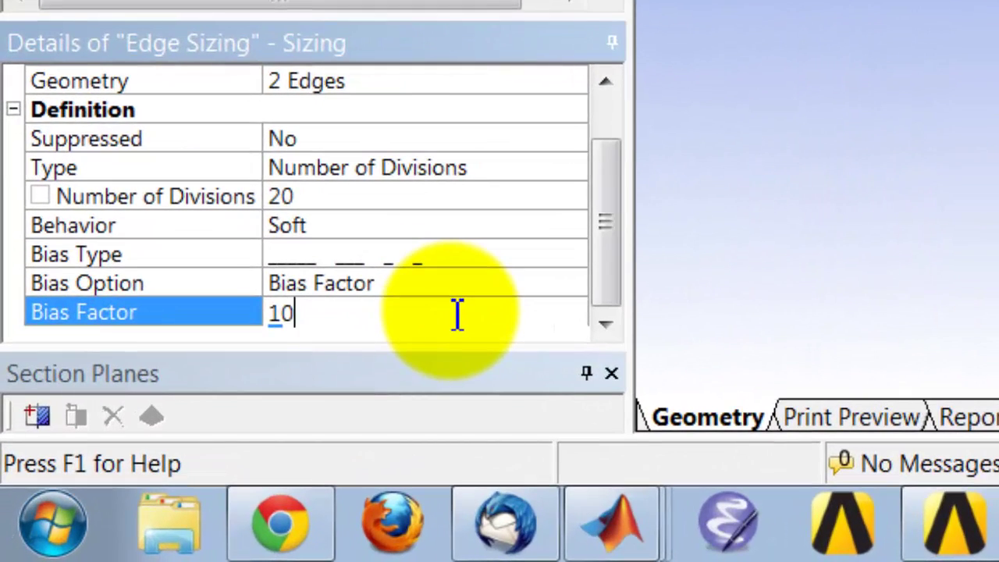
{"action": "key", "text": "Return"}
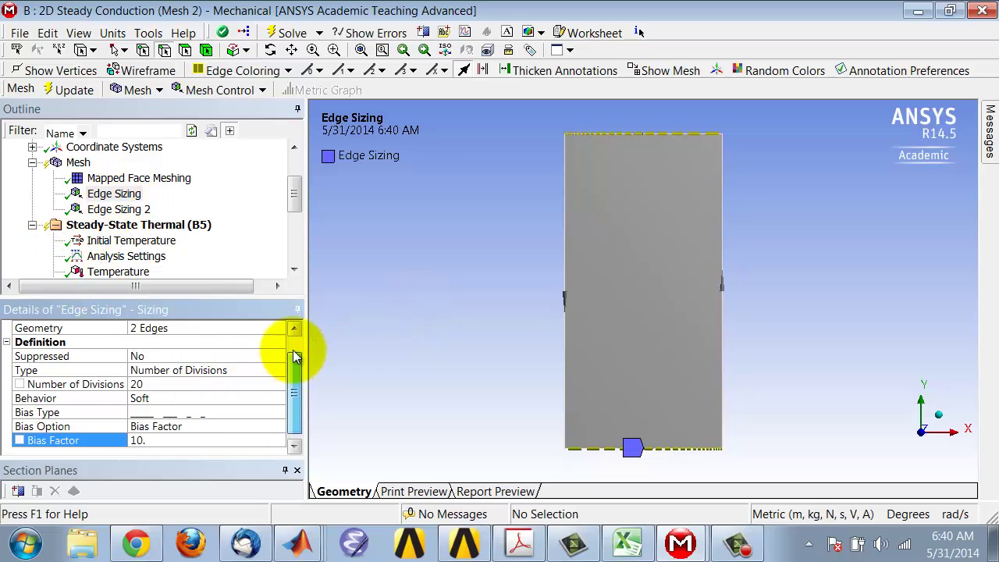
{"action": "scroll", "coordinate": [295, 357], "scroll_direction": "up", "scroll_amount": 1}
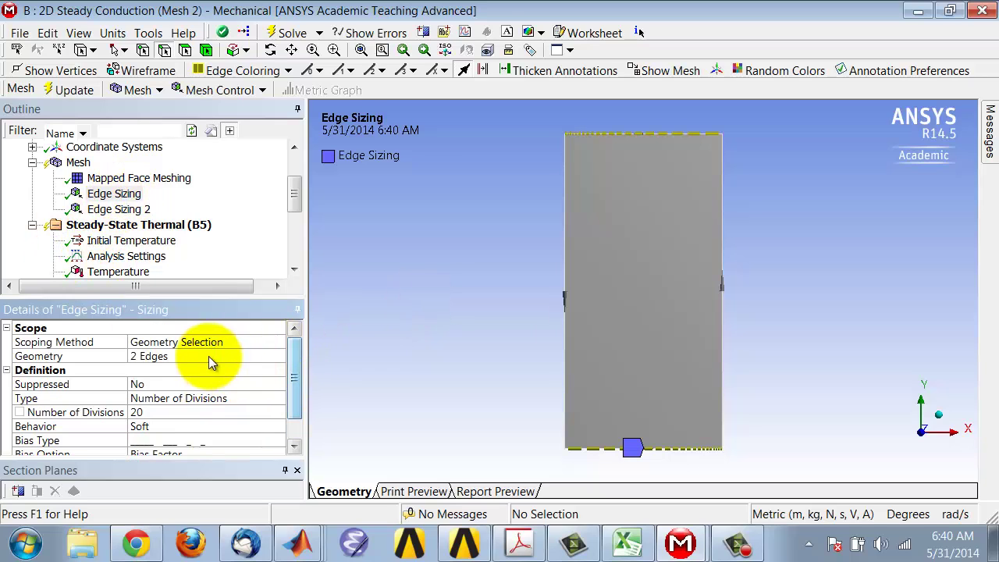
- Rescope the first Edge Sizing from two edges to the bottom edge alone
{"action": "left_click", "coordinate": [149, 358]}
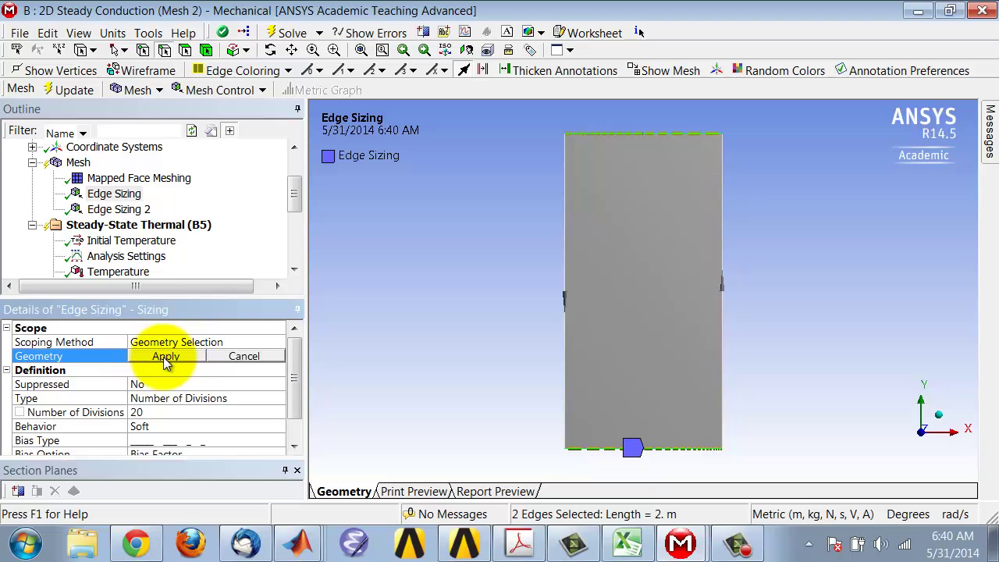
{"action": "left_click", "coordinate": [597, 449]}
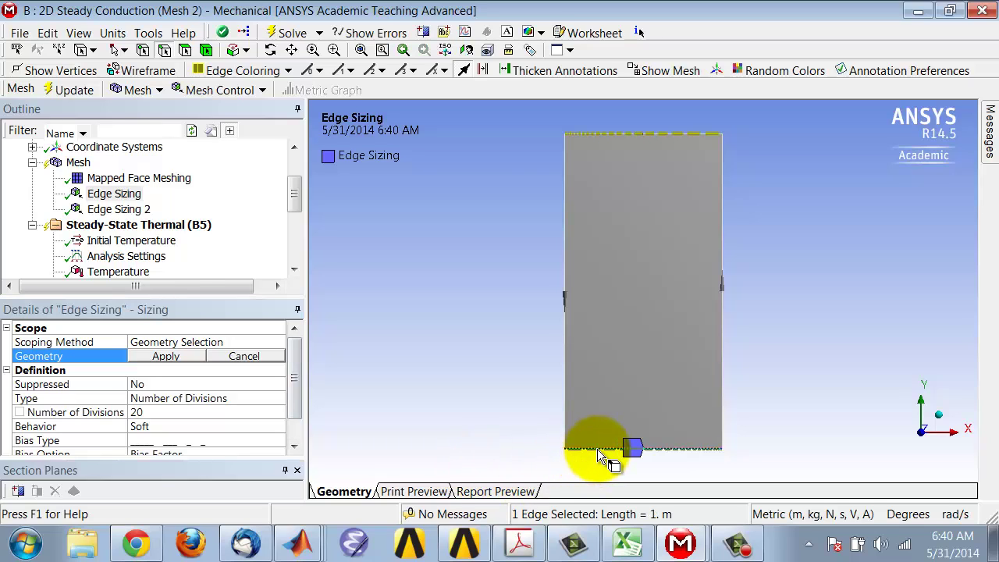
{"action": "left_click", "coordinate": [159, 356]}
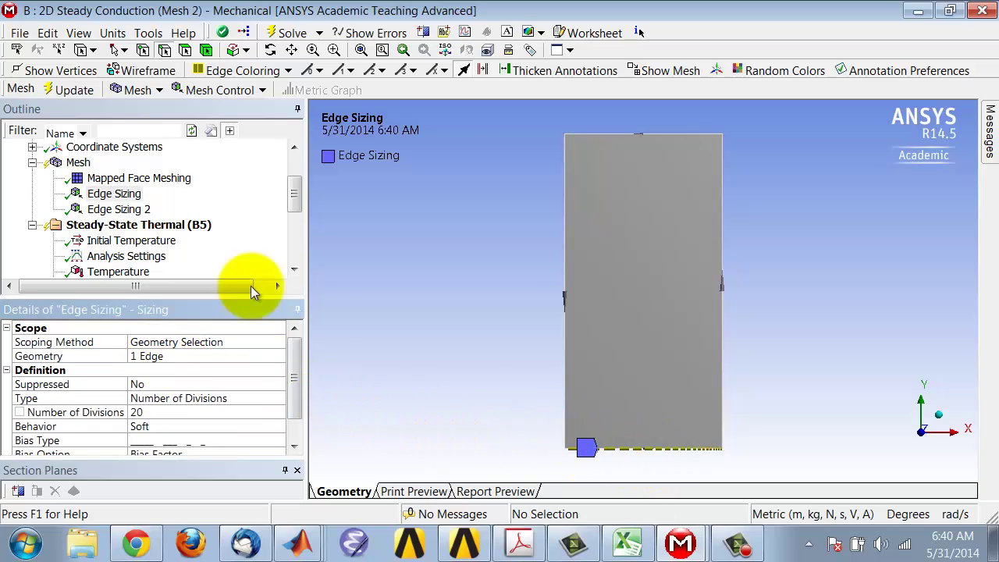
{"action": "left_click", "coordinate": [115, 194]}
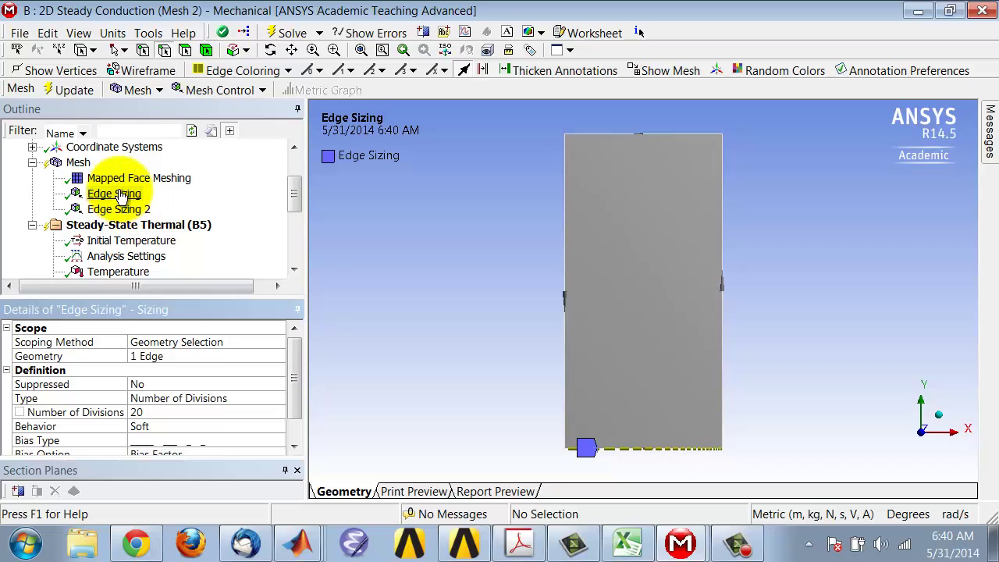
- Duplicate the bottom-edge sizing as Edge Sizing 3 and scope it to the top edge
{"action": "right_click", "coordinate": [121, 194]}
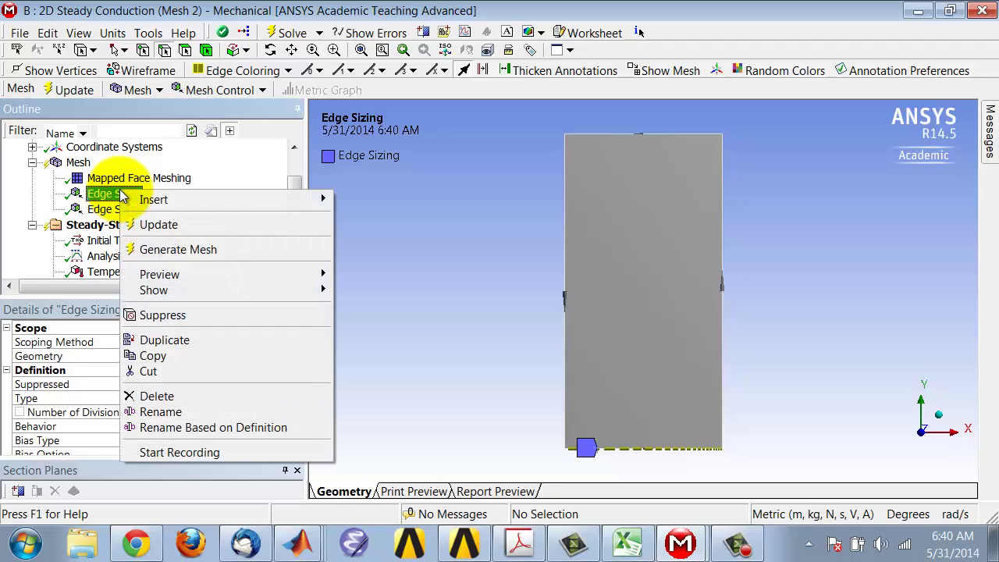
{"action": "left_click", "coordinate": [170, 342]}
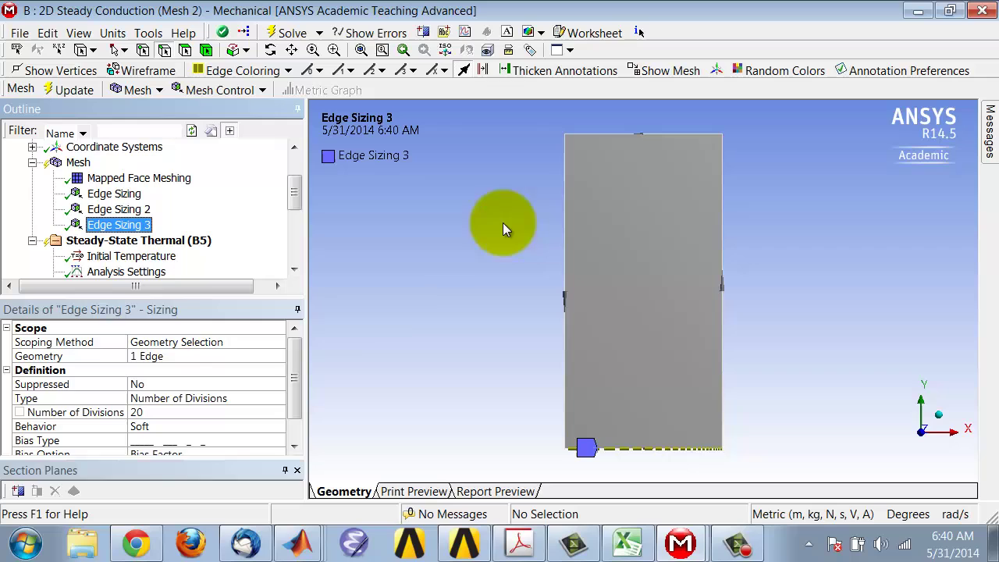
{"action": "left_click", "coordinate": [240, 356]}
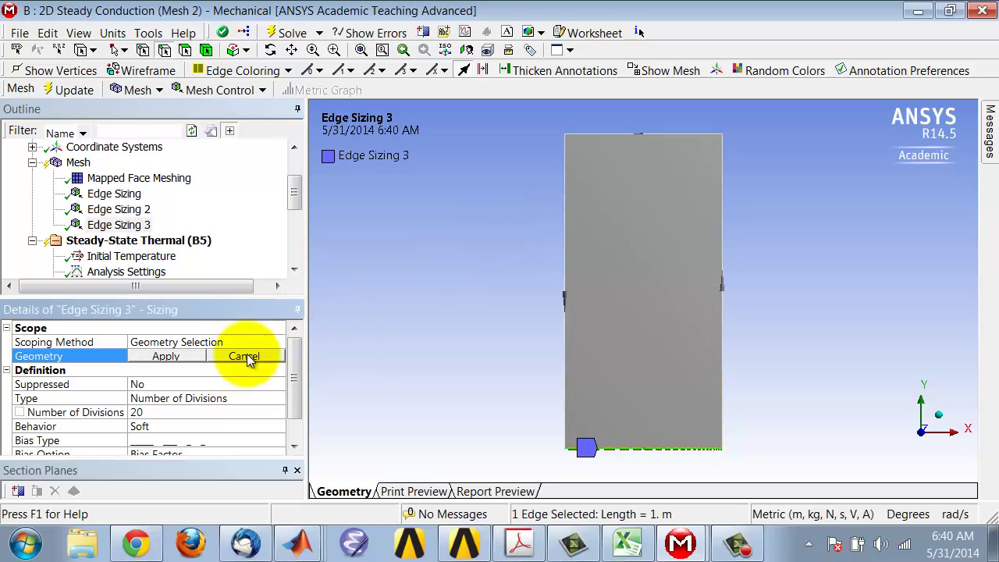
{"action": "left_click", "coordinate": [629, 133]}
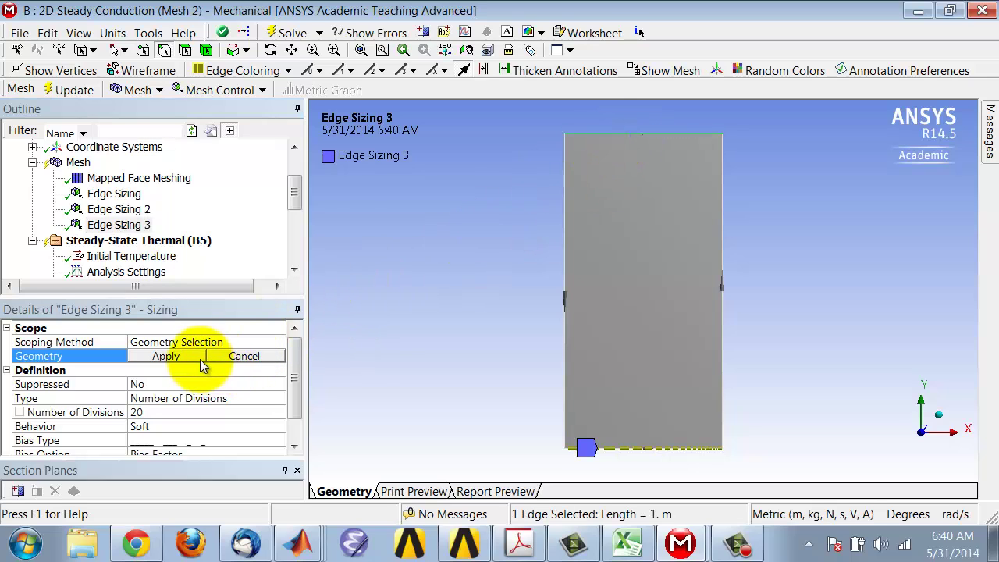
{"action": "left_click", "coordinate": [166, 356]}
- Reverse Edge Sizing 3's bias by choosing the second bias pattern
{"action": "scroll", "coordinate": [295, 365], "scroll_direction": "down", "scroll_amount": 1}
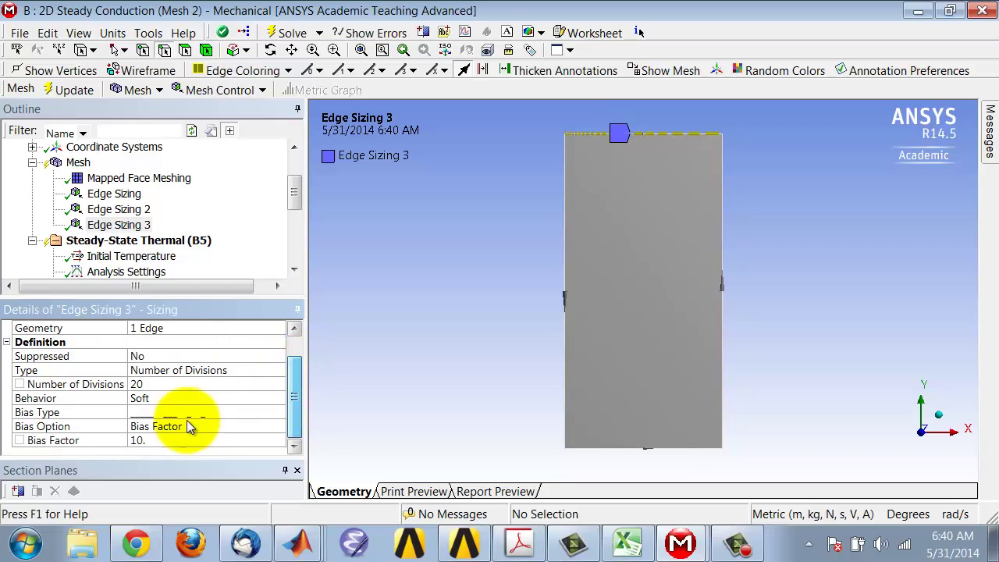
{"action": "left_click", "coordinate": [162, 413]}
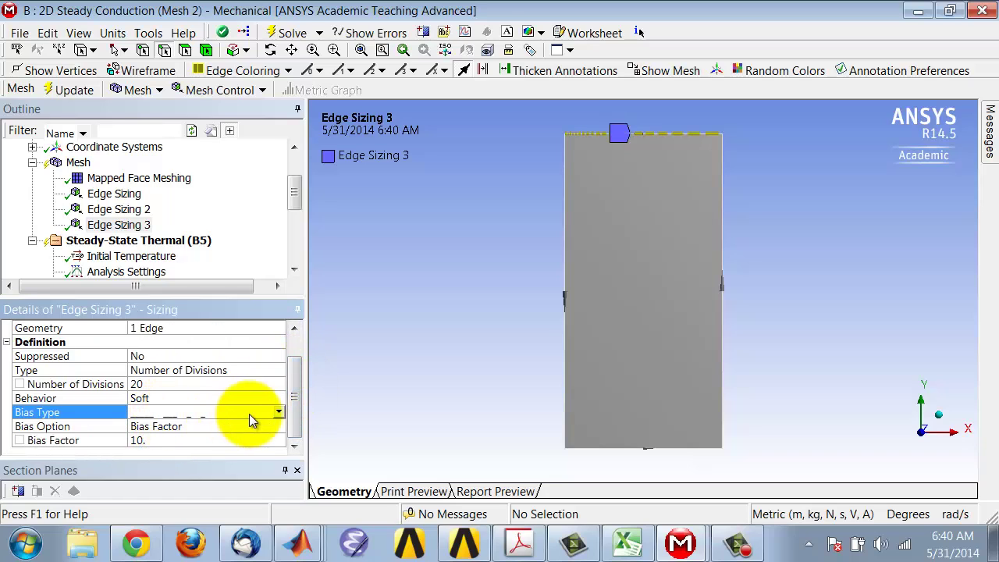
{"action": "left_click", "coordinate": [279, 412]}
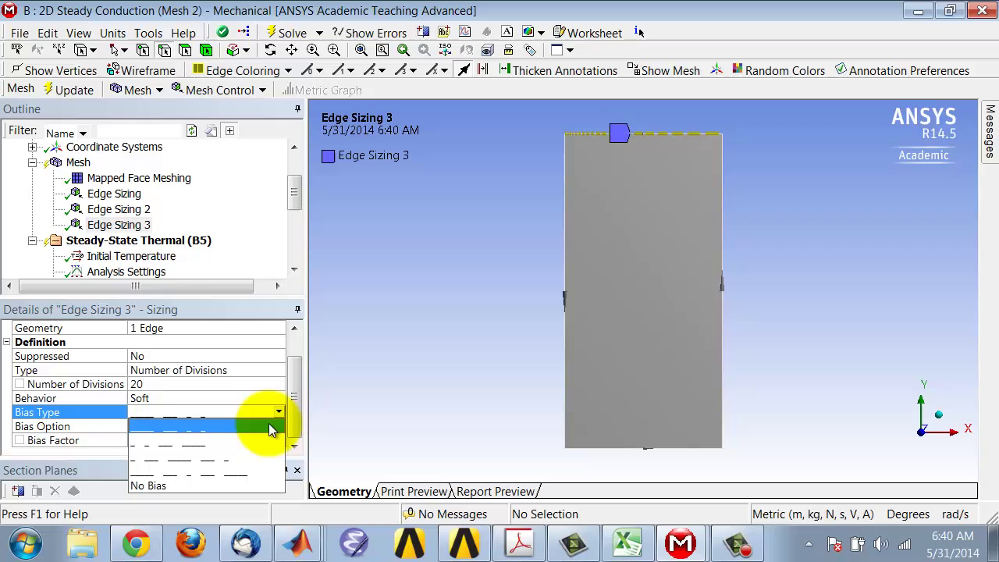
{"action": "left_click", "coordinate": [260, 445]}
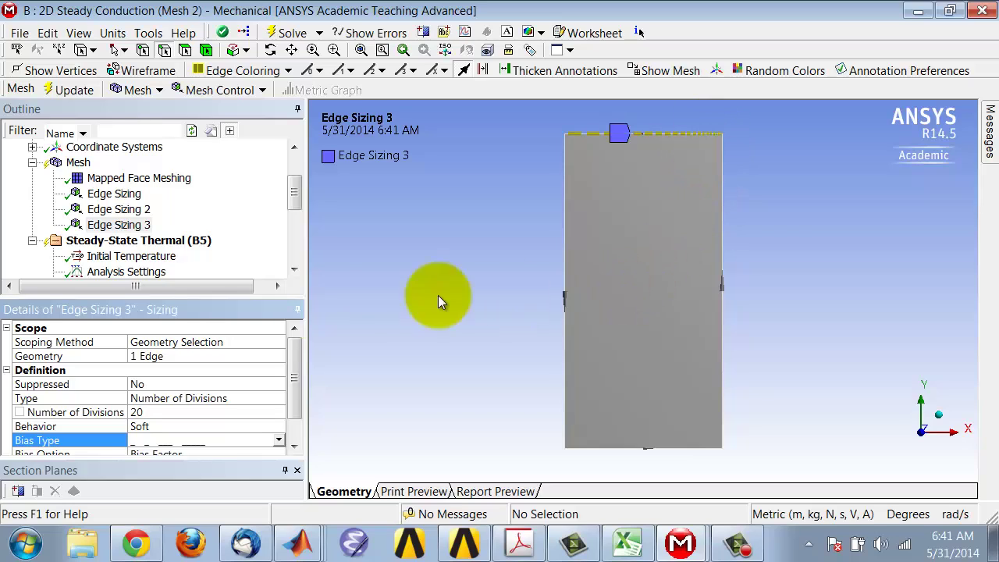
- Set Edge Sizing 2 on the side edges to the first biased spacing with Bias Factor 10
{"action": "left_click", "coordinate": [129, 212]}
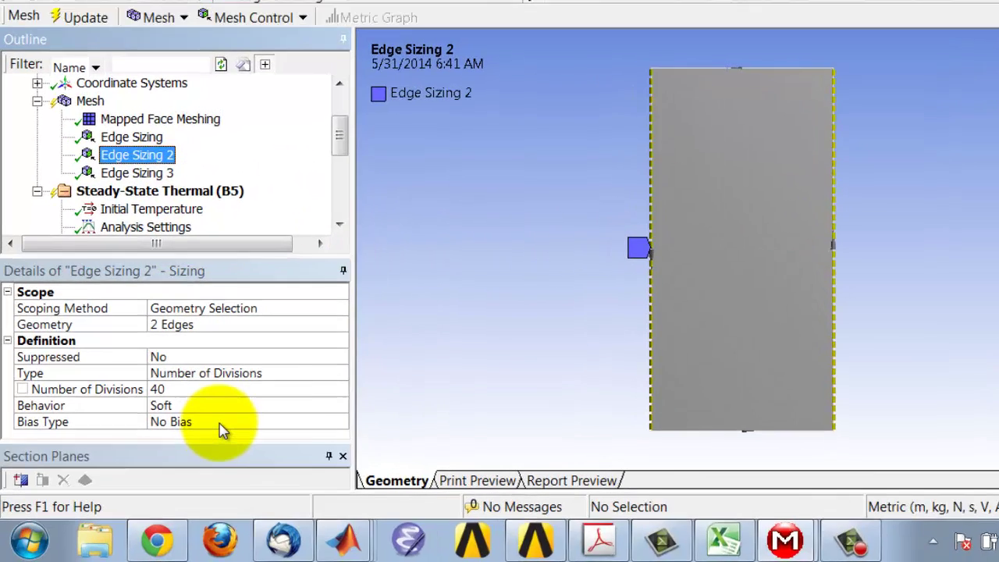
{"action": "left_click", "coordinate": [234, 439]}
{"action": "left_click", "coordinate": [569, 328]}
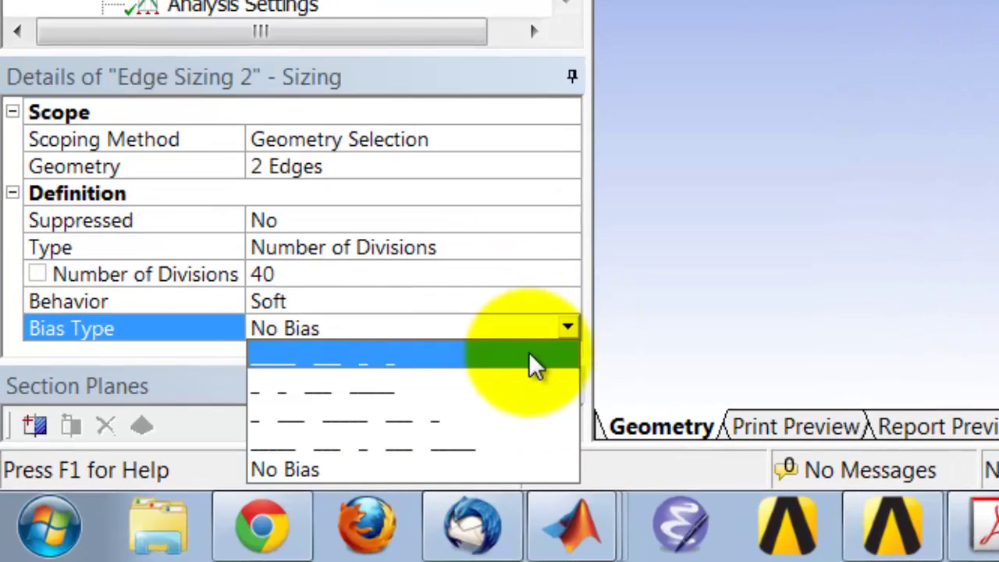
{"action": "left_click", "coordinate": [524, 358]}
{"action": "scroll", "coordinate": [574, 247], "scroll_direction": "down", "scroll_amount": 2}
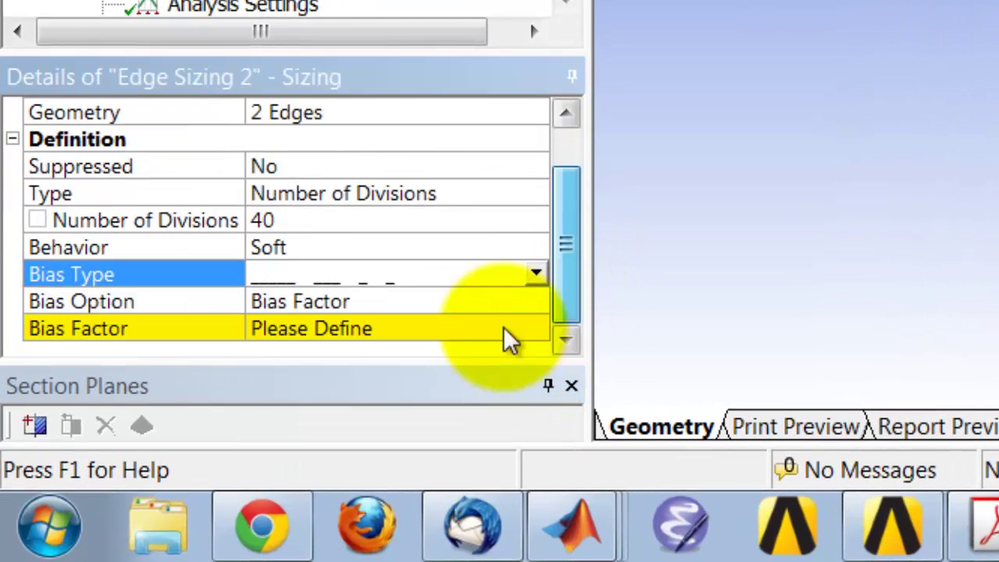
{"action": "left_click", "coordinate": [351, 334]}
{"action": "type", "text": "10"}
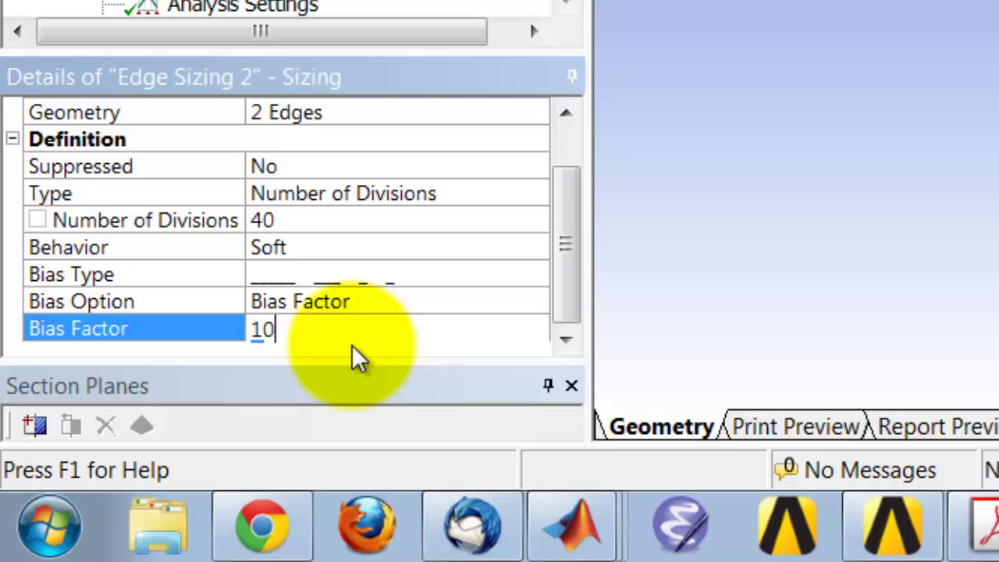
{"action": "key", "text": "Return"}
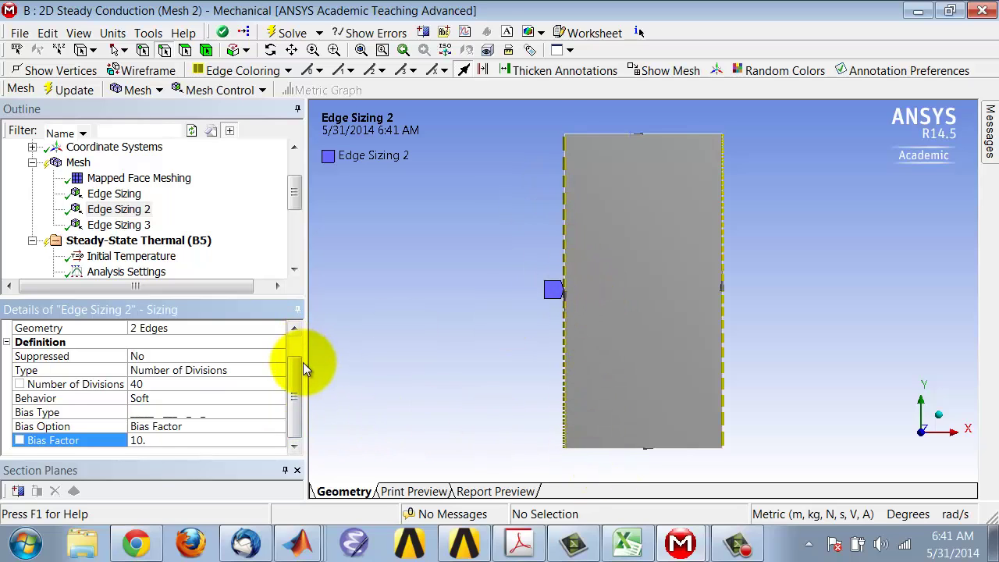
- Rescope Edge Sizing 2 to the rectangle's left edge only
{"action": "scroll", "coordinate": [303, 362], "scroll_direction": "up", "scroll_amount": 1}
{"action": "left_click", "coordinate": [169, 342]}
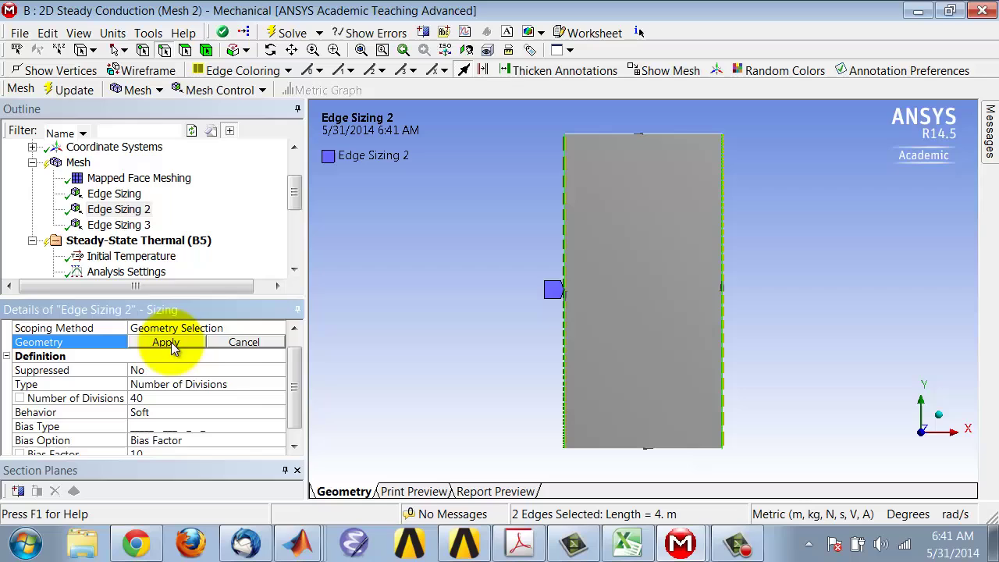
{"action": "left_click", "coordinate": [563, 367]}
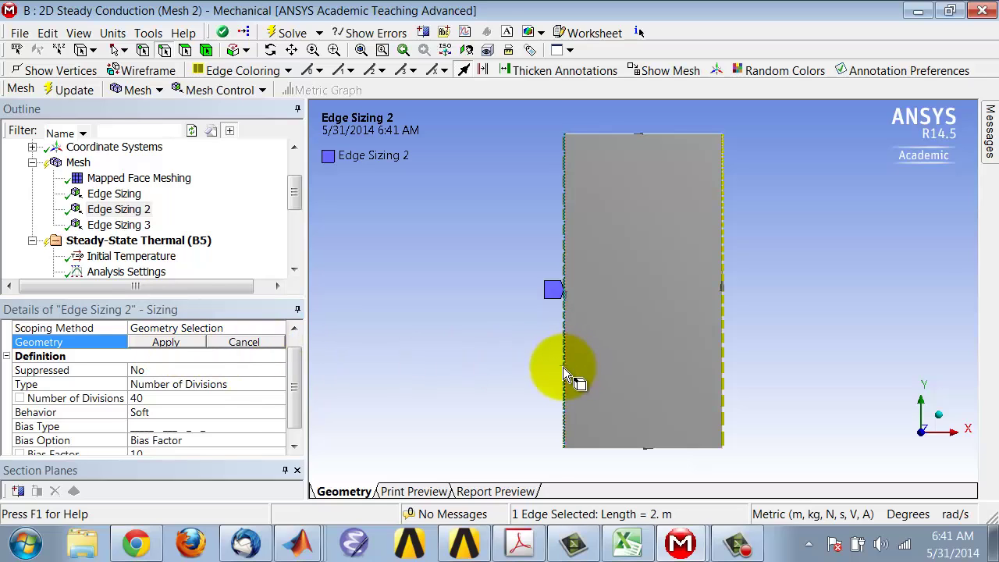
{"action": "left_click", "coordinate": [190, 343]}
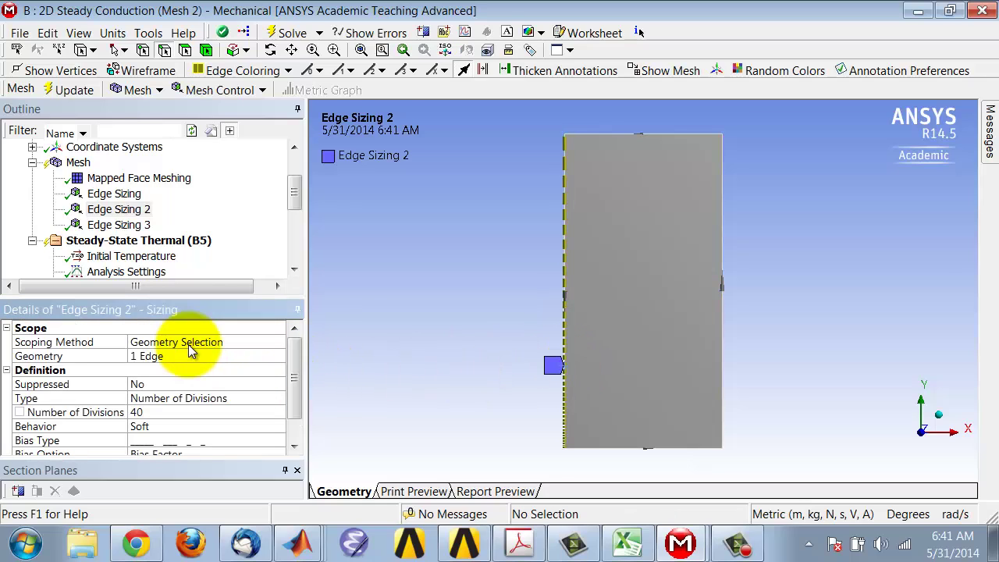
- Duplicate Edge Sizing 2 as Edge Sizing 4 and scope it to the right edge
{"action": "right_click", "coordinate": [116, 214]}
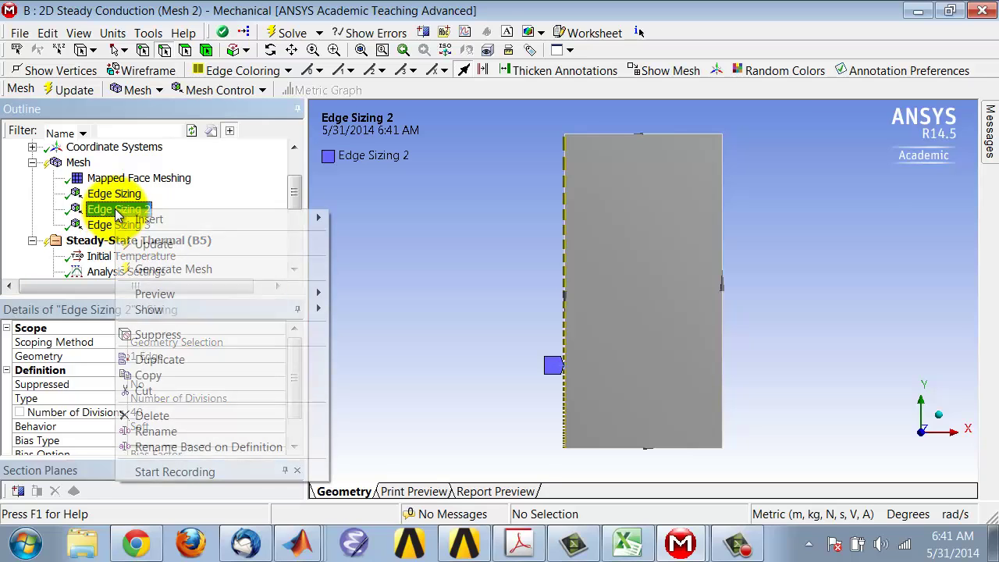
{"action": "left_click", "coordinate": [150, 359]}
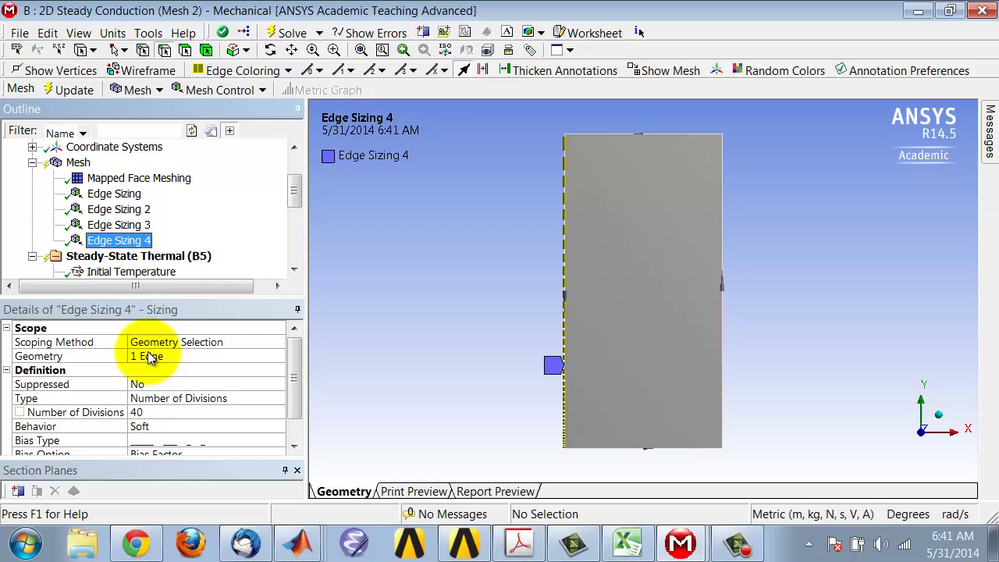
{"action": "left_click", "coordinate": [146, 361]}
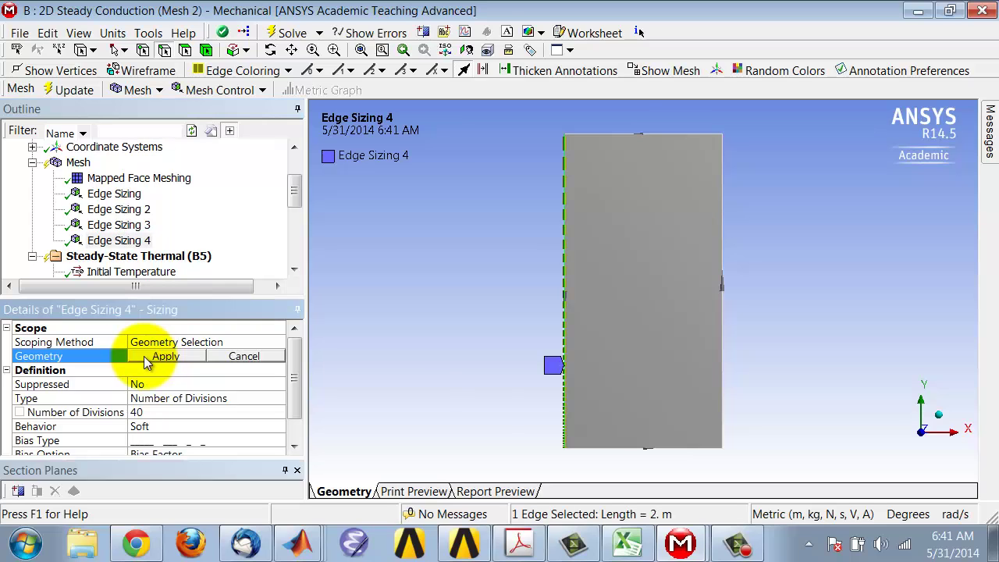
{"action": "left_click", "coordinate": [719, 386]}
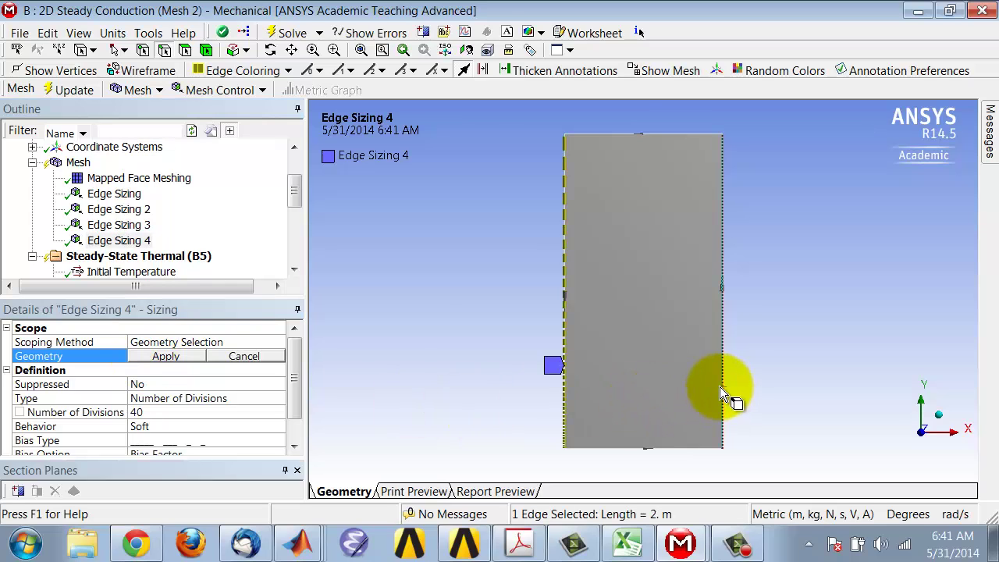
{"action": "left_click", "coordinate": [137, 355]}
- Reverse Edge Sizing 4's bias by choosing the second bias pattern
{"action": "left_click_drag", "start_coordinate": [297, 381], "coordinate": [303, 432]}
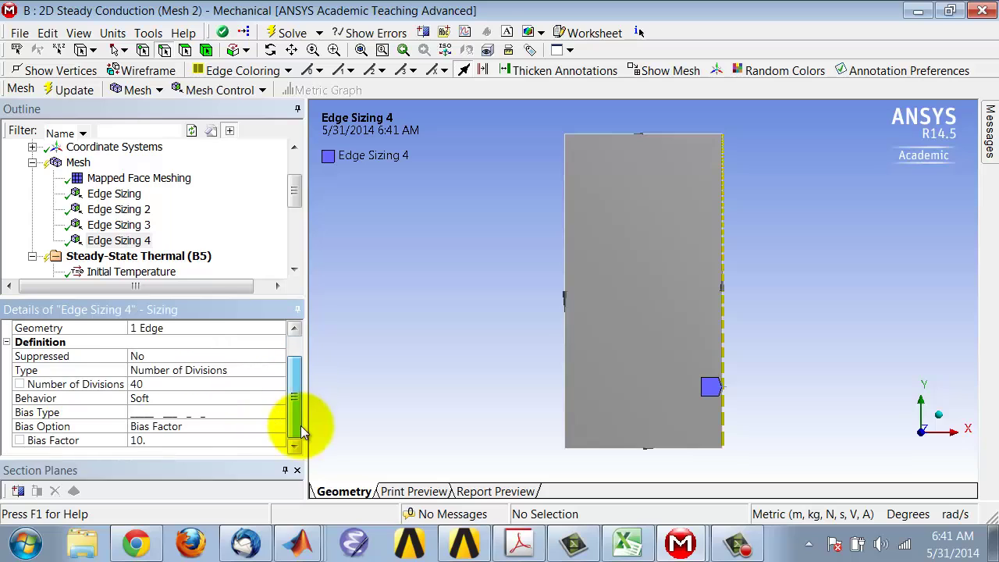
{"action": "left_click", "coordinate": [187, 413]}
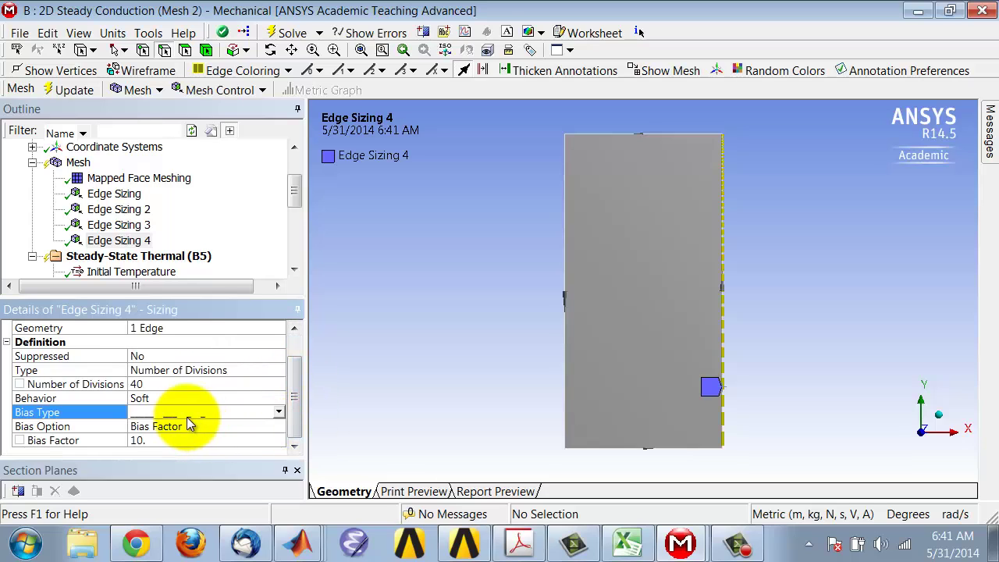
{"action": "left_click", "coordinate": [279, 412]}
{"action": "left_click", "coordinate": [255, 435]}
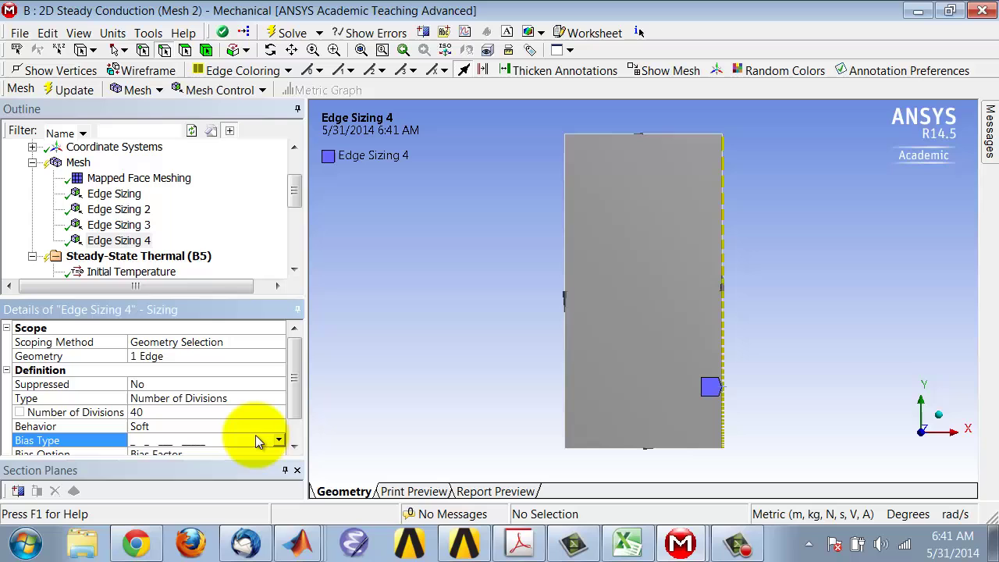
- Select Edge Sizing through Edge Sizing 4 together to display all four sizings A–D
{"action": "left_click", "coordinate": [129, 194]}
{"action": "left_click", "coordinate": [133, 225], "text": "shift"}
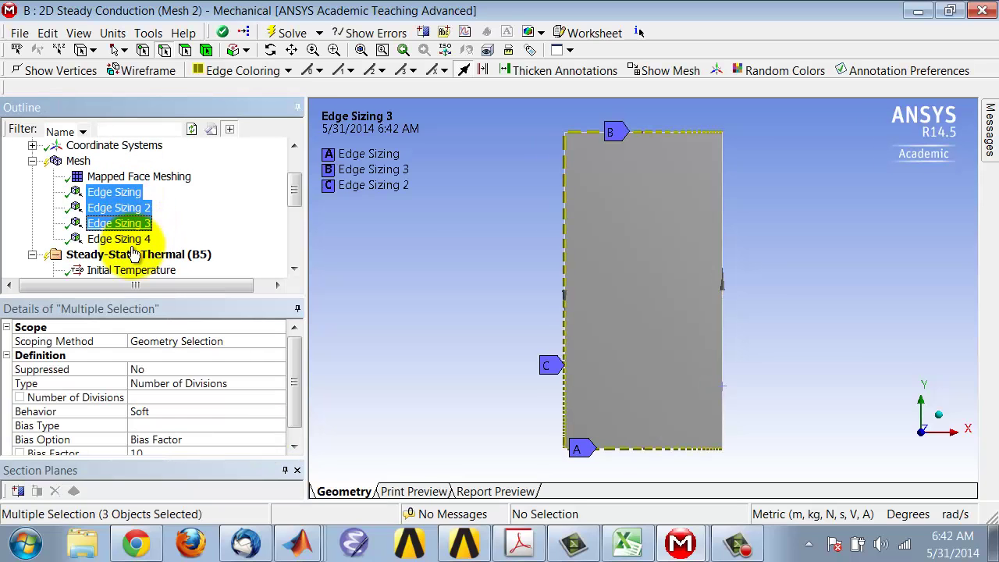
{"action": "left_click", "coordinate": [128, 240], "text": "shift"}
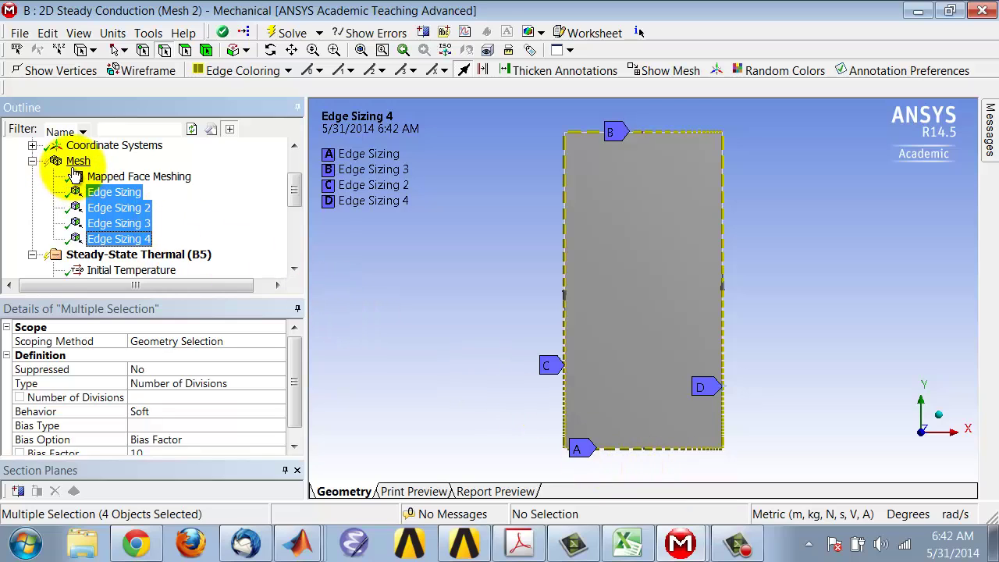
{"action": "left_click", "coordinate": [466, 70]}
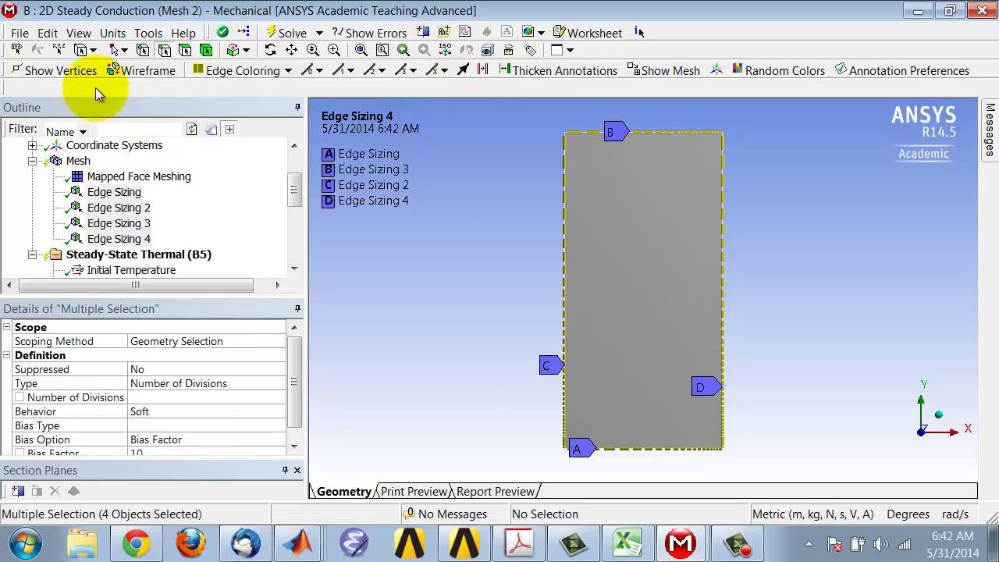
- Update the mesh with the four biased sizings and review the bottom-edge Edge Sizing details
{"action": "left_click", "coordinate": [72, 164]}
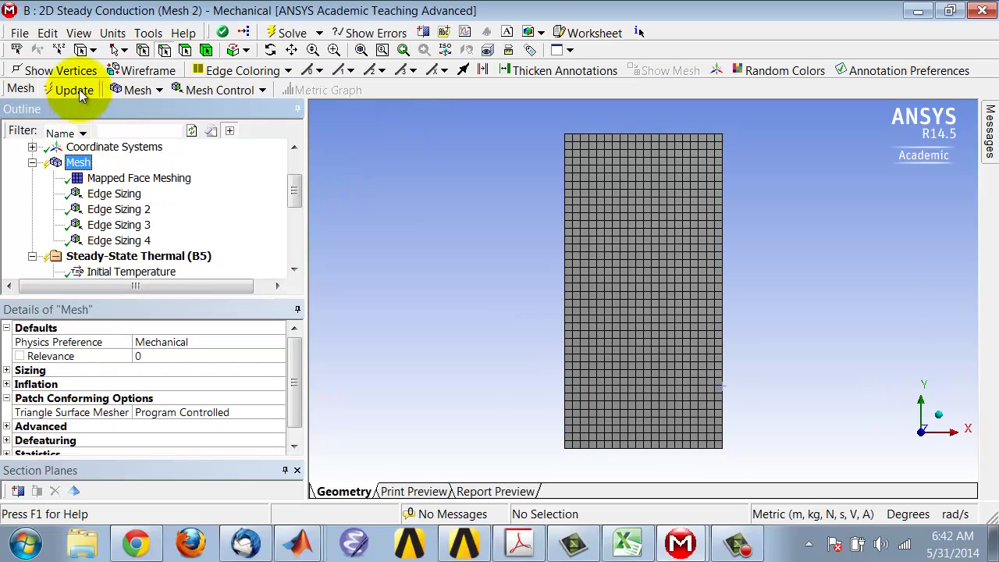
{"action": "left_click", "coordinate": [79, 90]}
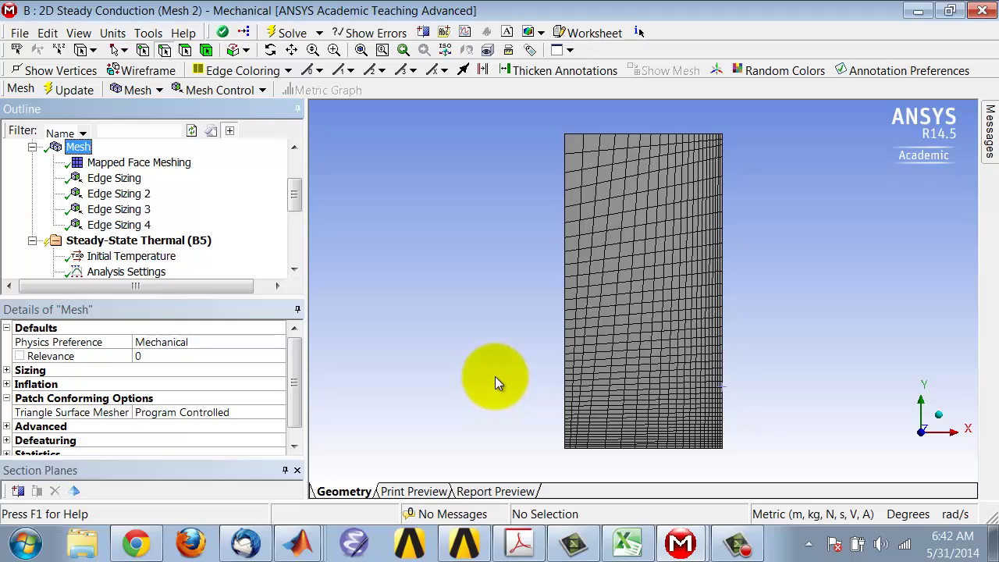
{"action": "left_click", "coordinate": [115, 181]}
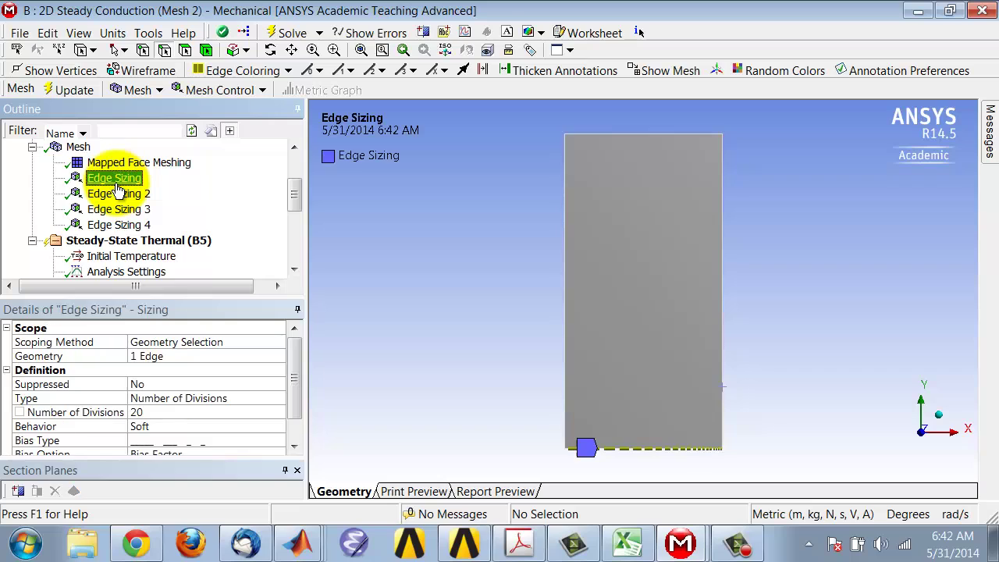
- Set Behavior to Hard on Edge Sizing and Edge Sizing 2
{"action": "left_click", "coordinate": [141, 431]}
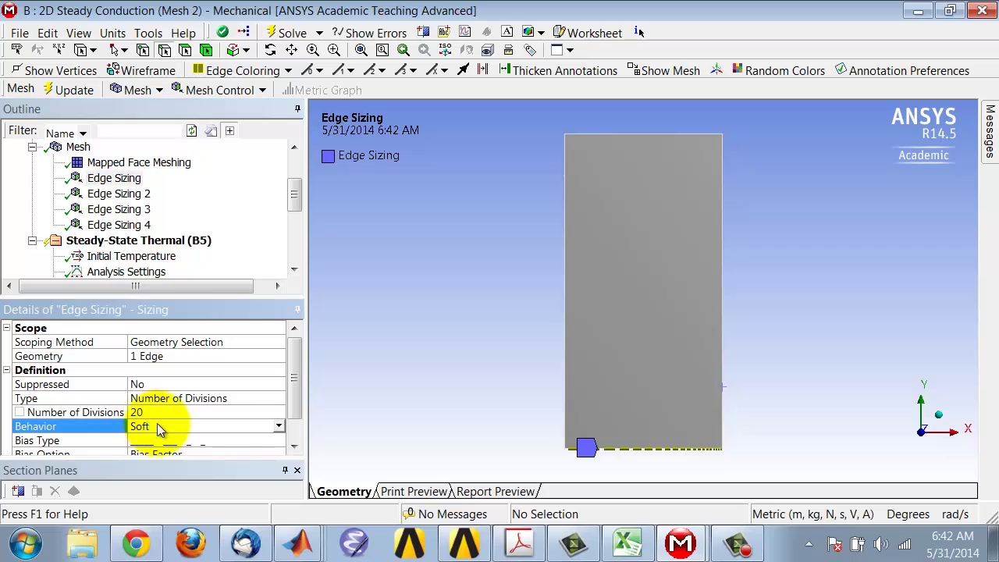
{"action": "left_click", "coordinate": [280, 426]}
{"action": "left_click", "coordinate": [264, 450]}
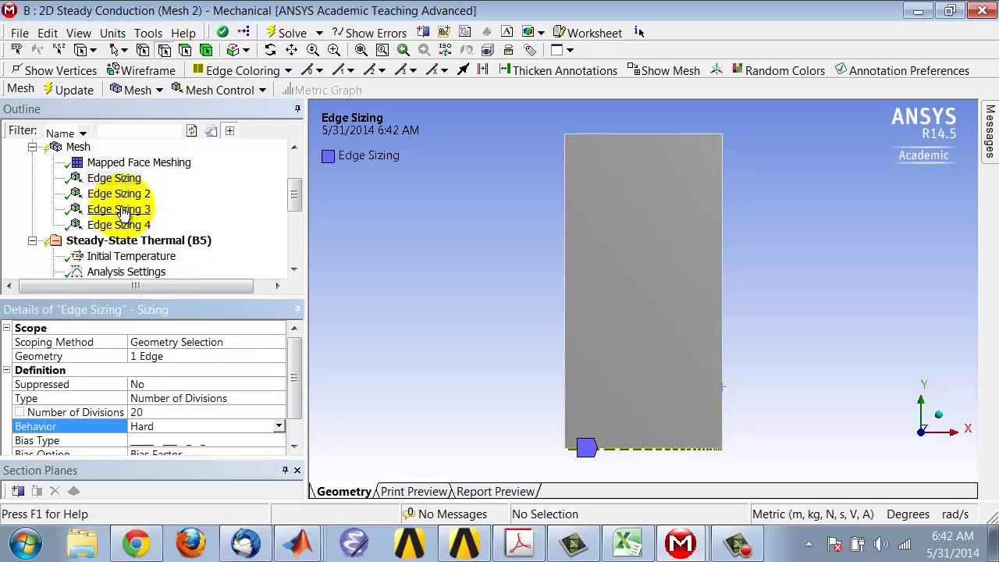
{"action": "left_click", "coordinate": [125, 195]}
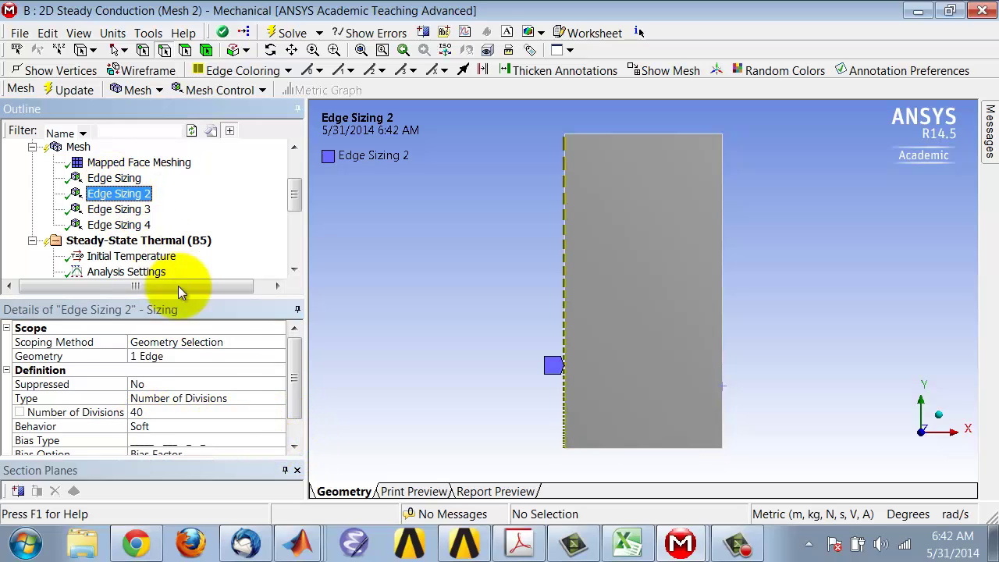
{"action": "left_click", "coordinate": [201, 429]}
{"action": "left_click", "coordinate": [278, 428]}
{"action": "left_click", "coordinate": [246, 452]}
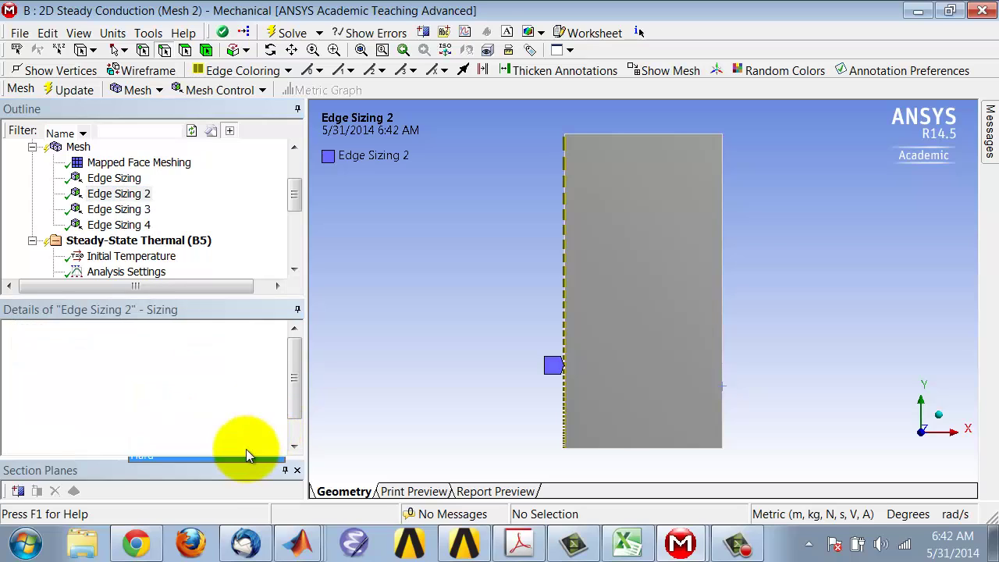
- Set Behavior to Hard on Edge Sizings 3 and 4, then return to Mesh
{"action": "left_click", "coordinate": [125, 209]}
{"action": "left_click", "coordinate": [163, 427]}
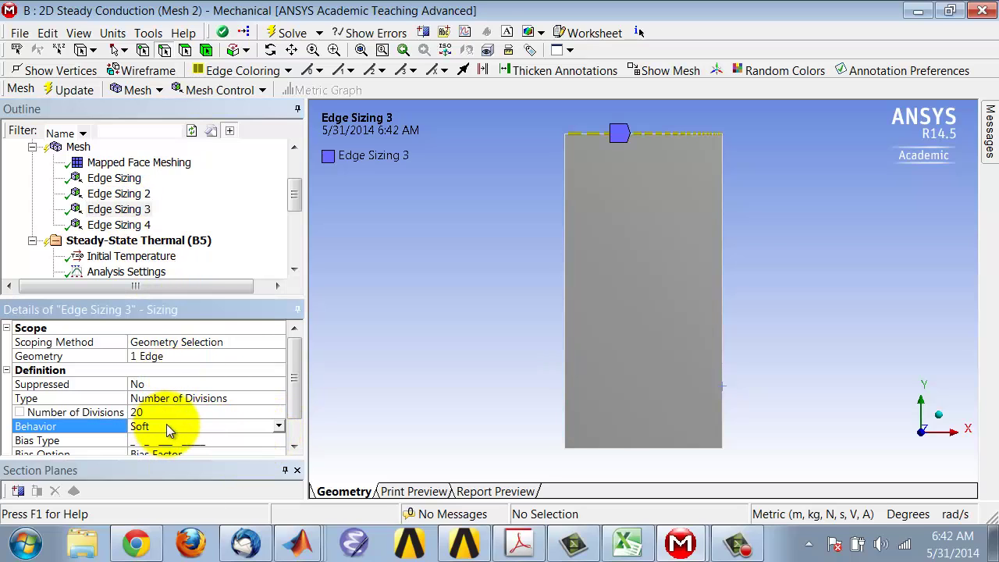
{"action": "left_click", "coordinate": [279, 426]}
{"action": "left_click", "coordinate": [245, 452]}
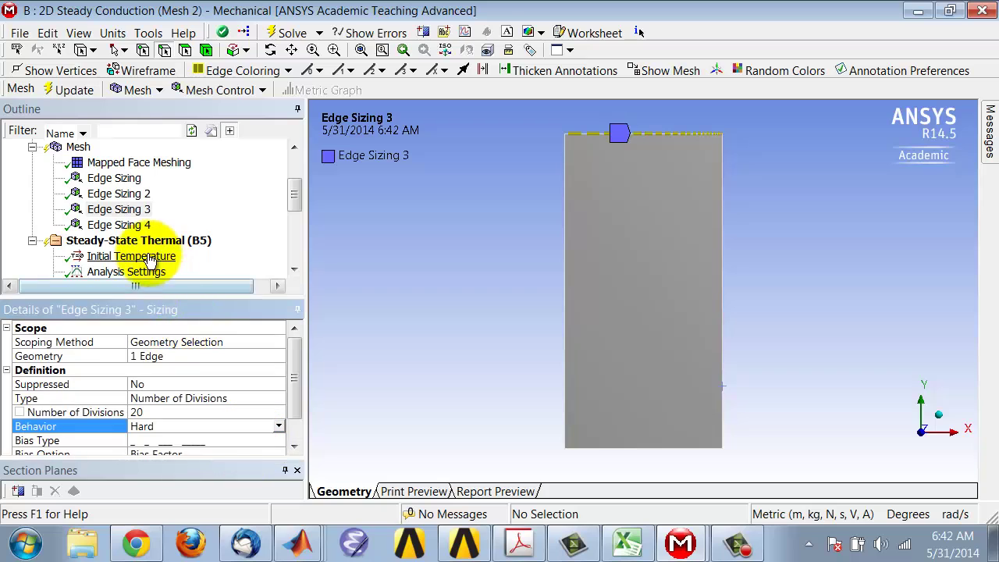
{"action": "left_click", "coordinate": [125, 225]}
{"action": "left_click", "coordinate": [234, 427]}
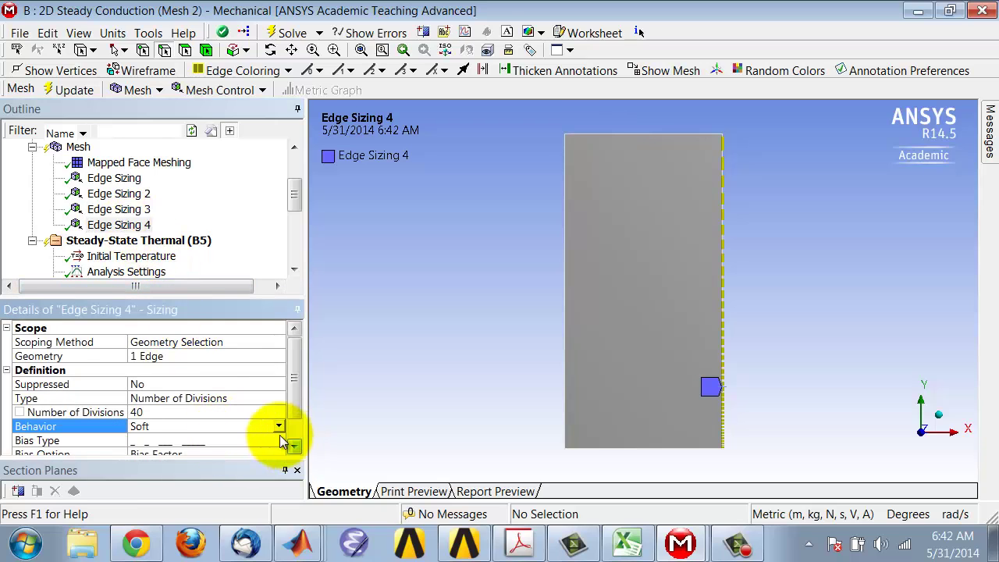
{"action": "left_click", "coordinate": [279, 426]}
{"action": "left_click", "coordinate": [257, 454]}
{"action": "left_click", "coordinate": [79, 147]}
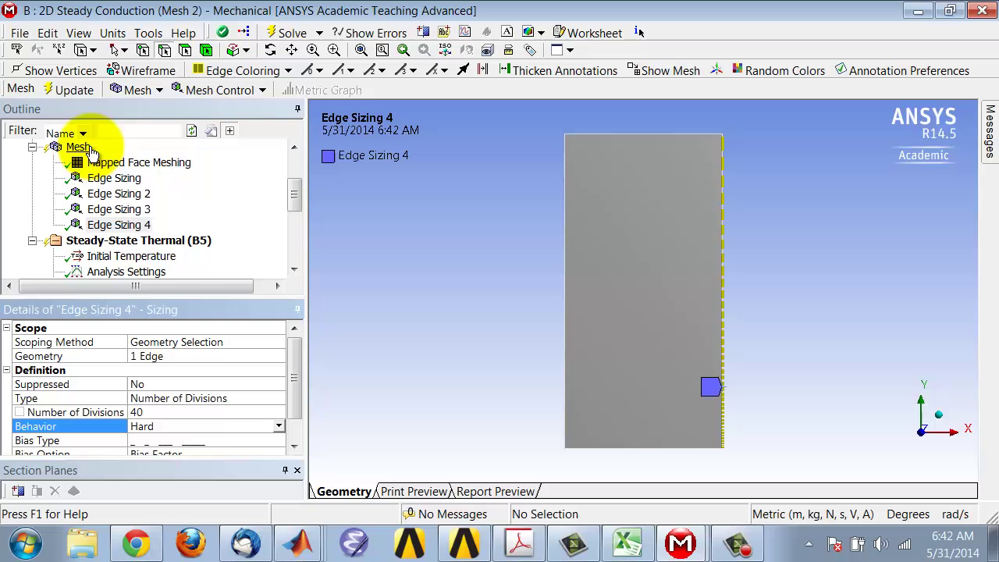
- Regenerate the mesh so the hard biased sizings give straight quad rows densest toward the bottom and right
{"action": "left_click", "coordinate": [75, 91]}
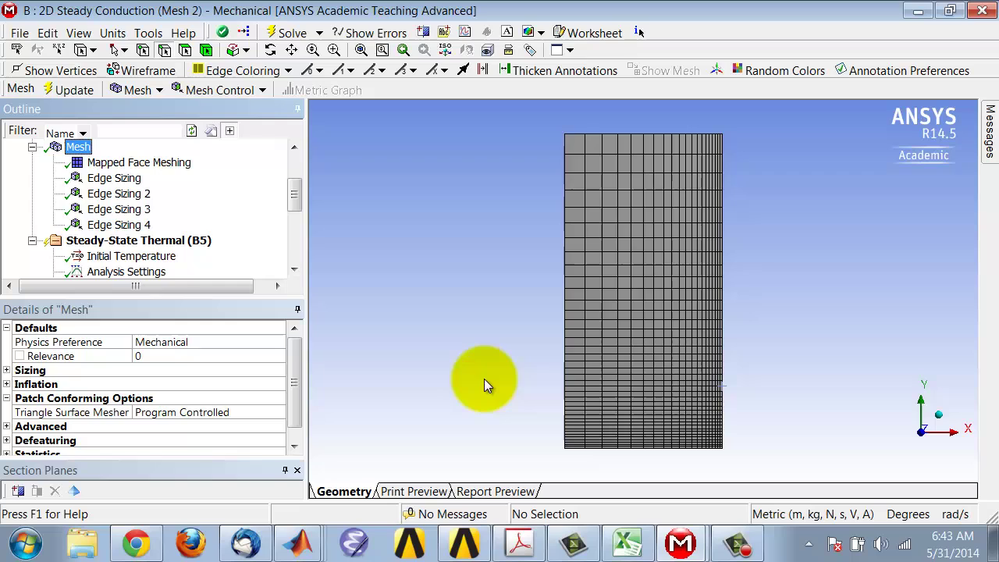
- Save the project
{"action": "left_click", "coordinate": [20, 33]}
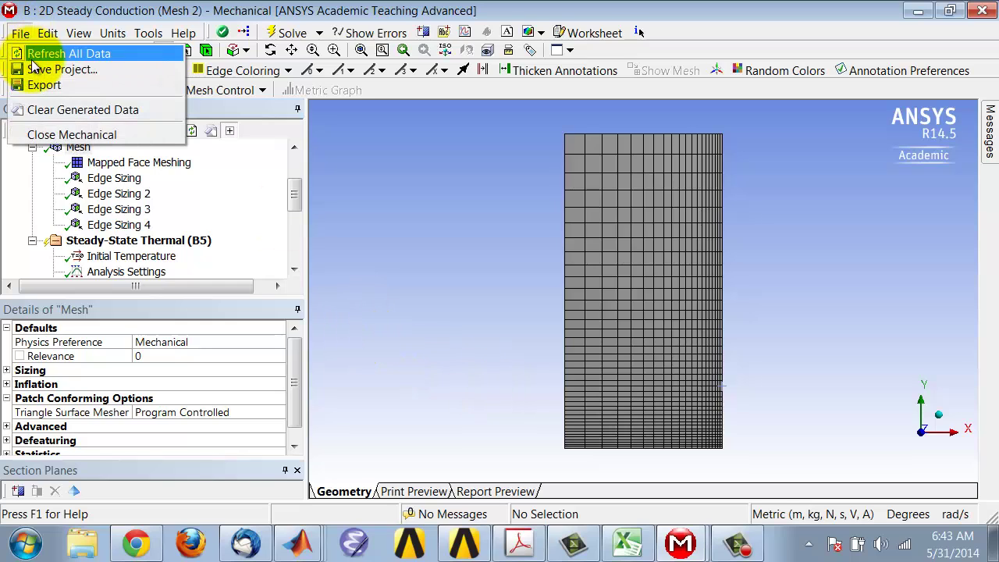